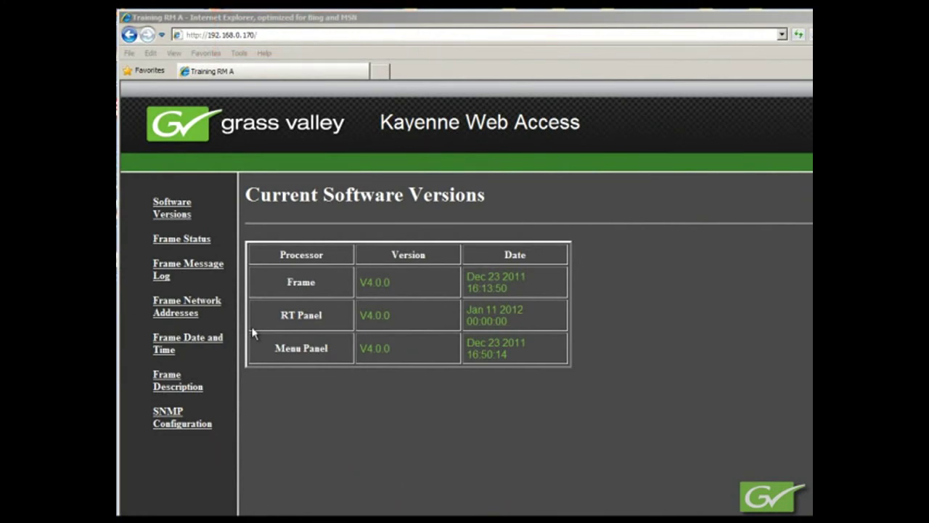
Step: View the frame's network addresses in the web page, and in Network Configuration Tool open the IP address settings of Training RM A
click(204, 310)
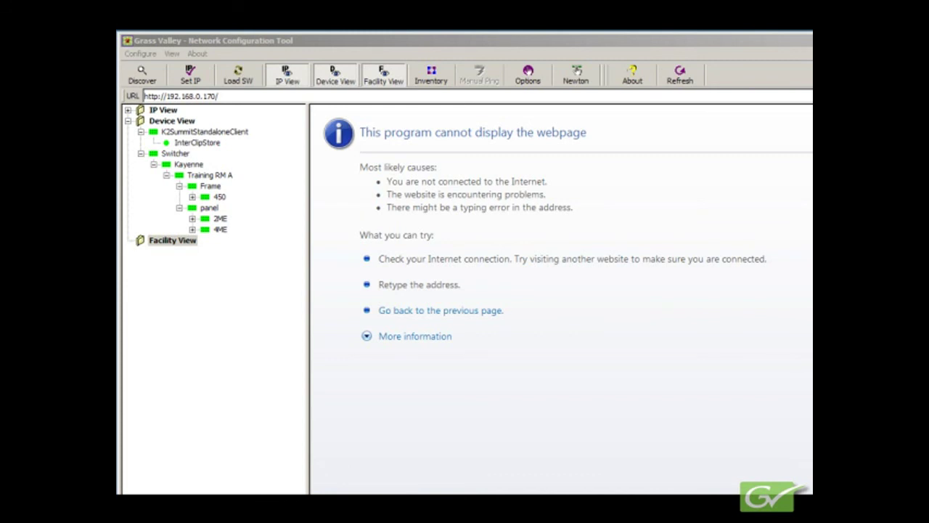
click(191, 75)
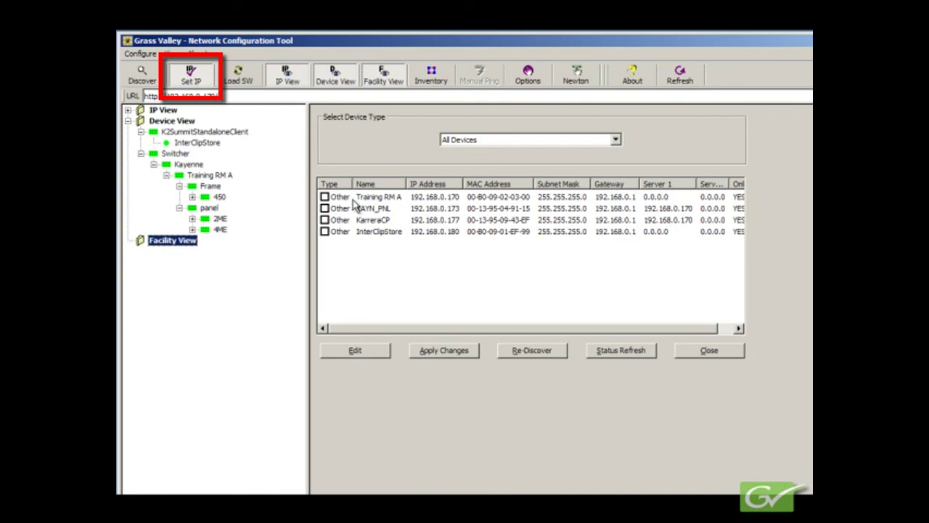
click(361, 199)
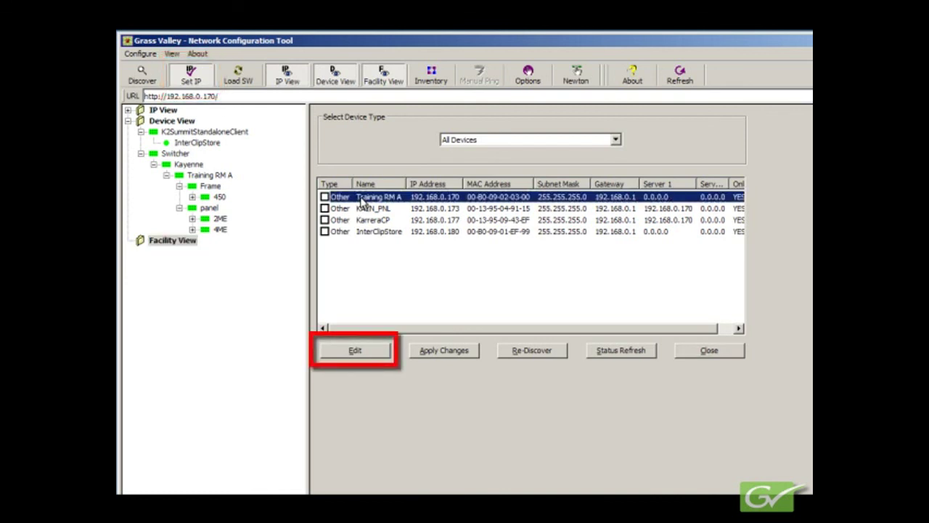
click(383, 351)
click(518, 246)
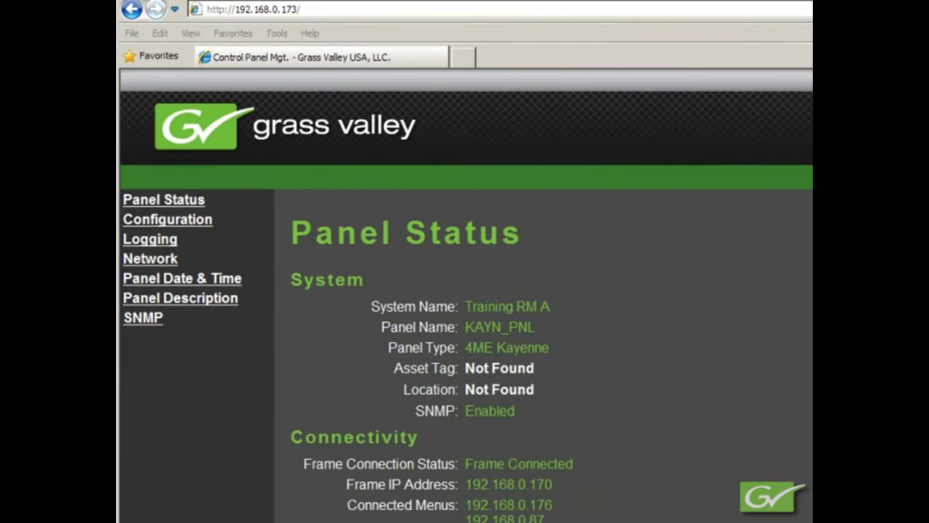
Step: Check the control panel's web page, and in Network Configuration Tool open KAYN_PNL's address settings with its IP address selected for editing
click(148, 191)
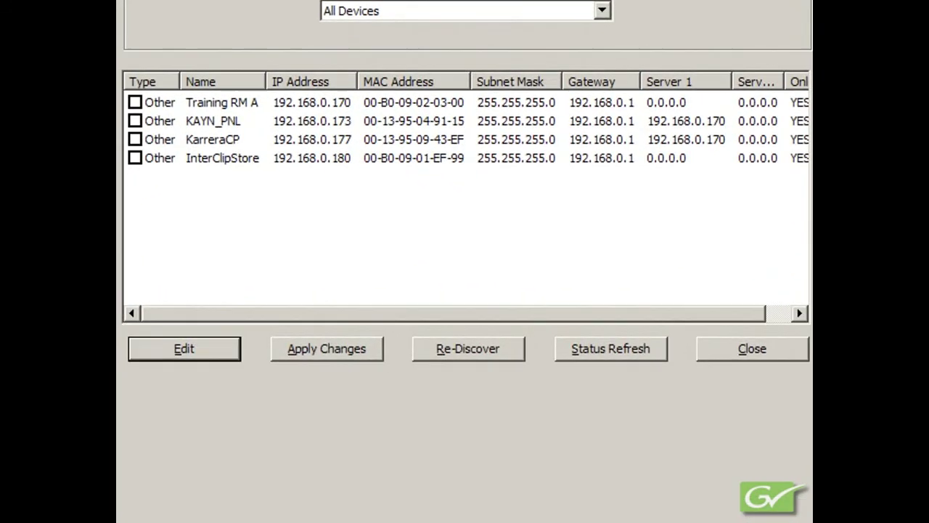
click(214, 121)
click(220, 352)
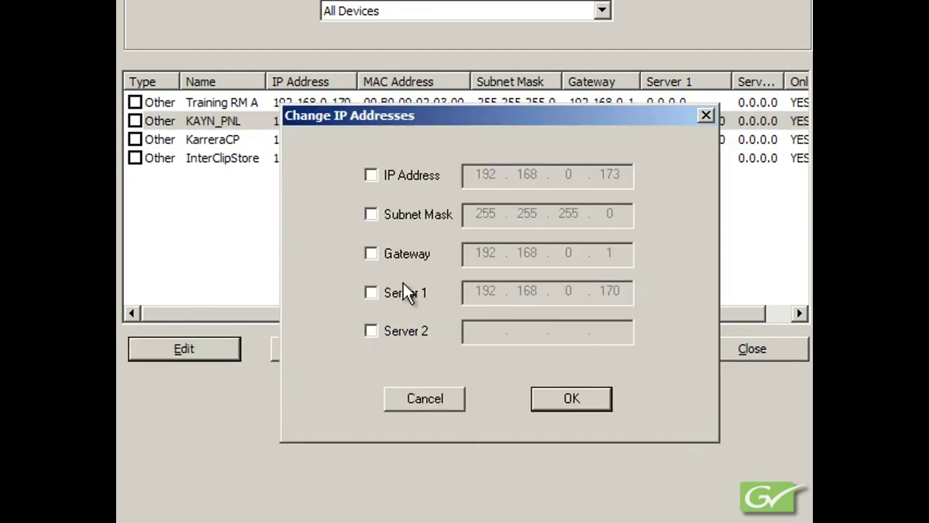
click(405, 175)
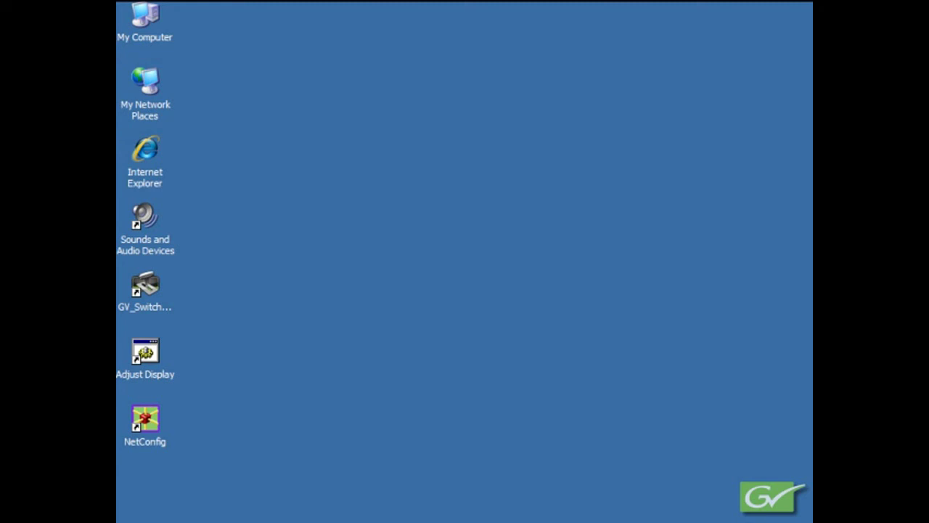
Step: Open the TCP/IP properties of the first Local Area Connection from My Network Places and move the dialog aside to examine its addresses
click(158, 89)
right_click(157, 88)
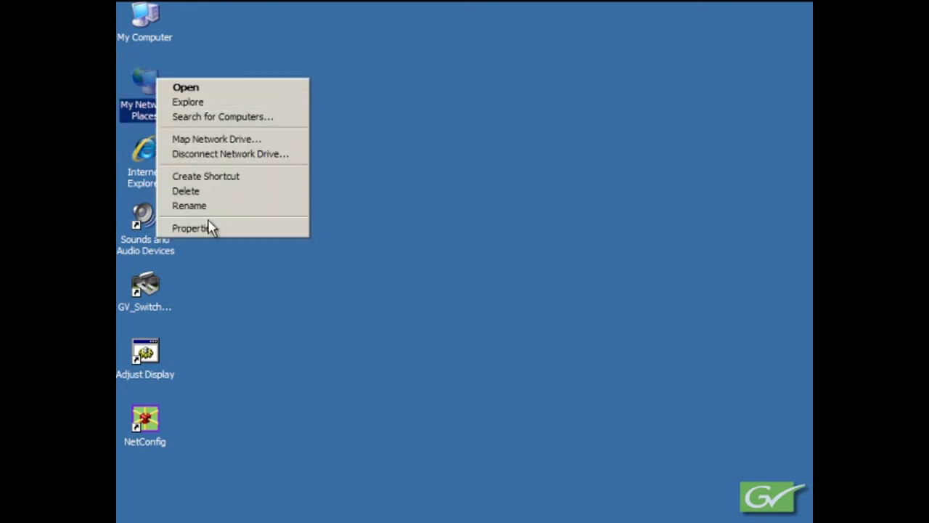
click(210, 225)
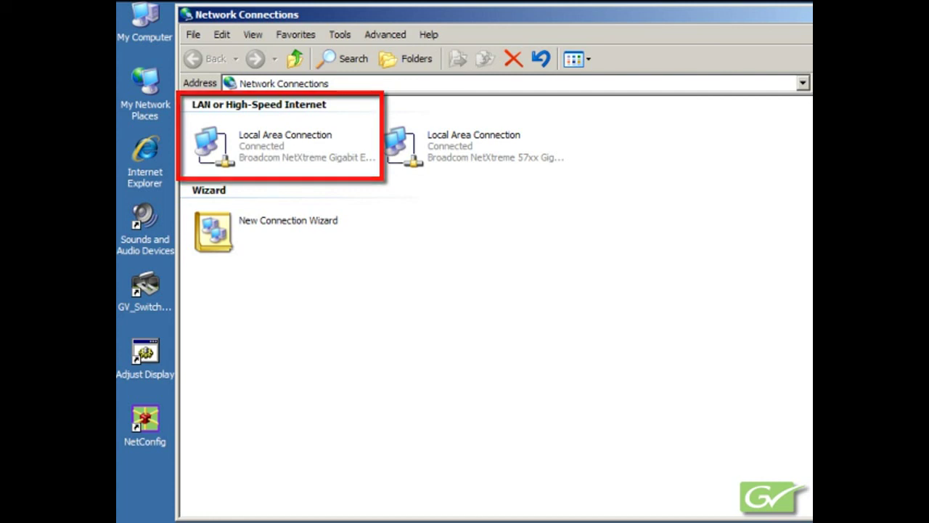
right_click(304, 155)
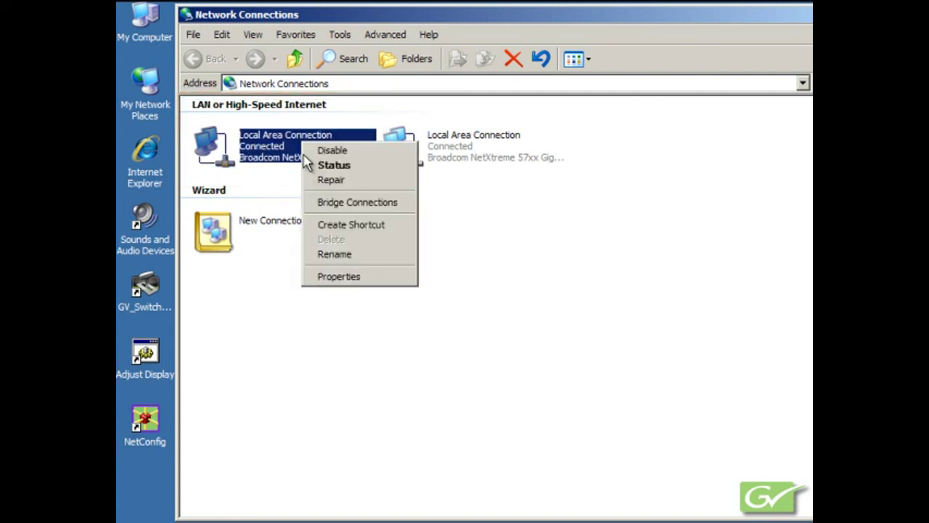
click(346, 276)
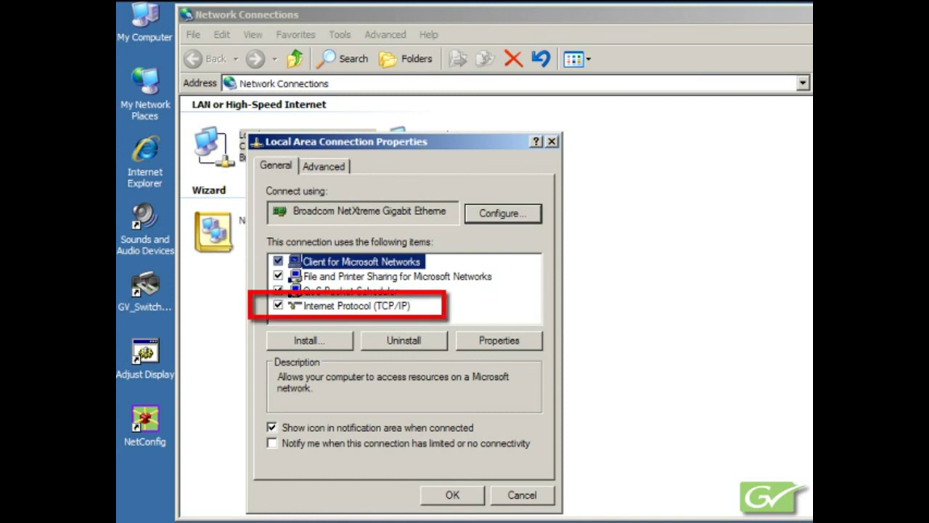
click(343, 305)
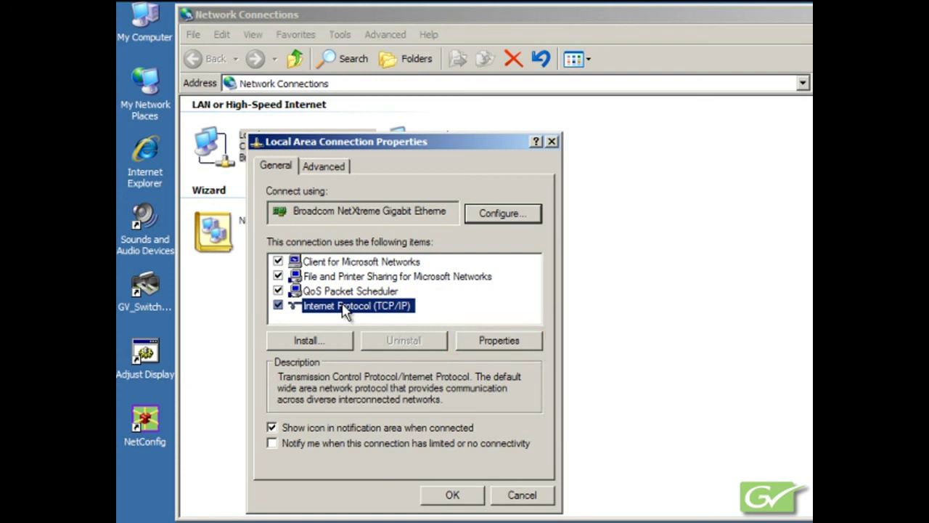
click(497, 341)
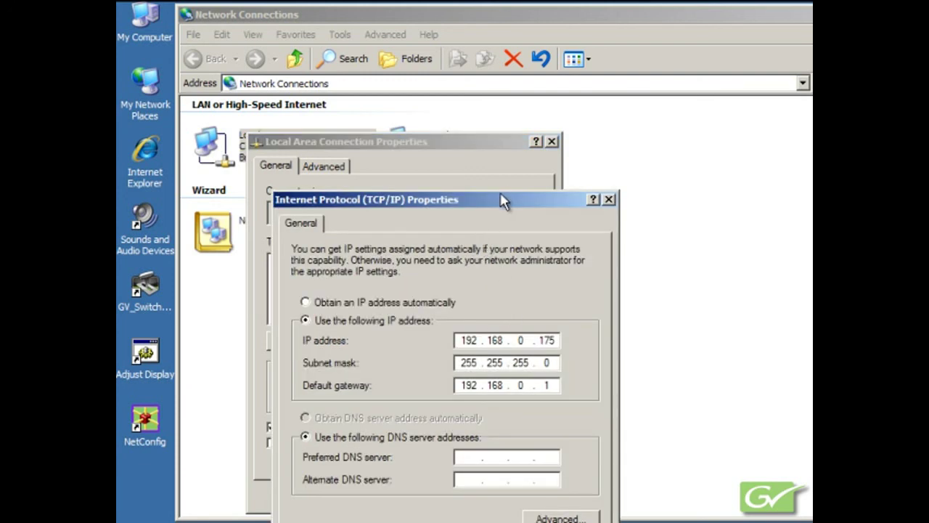
drag(504, 204, 734, 146)
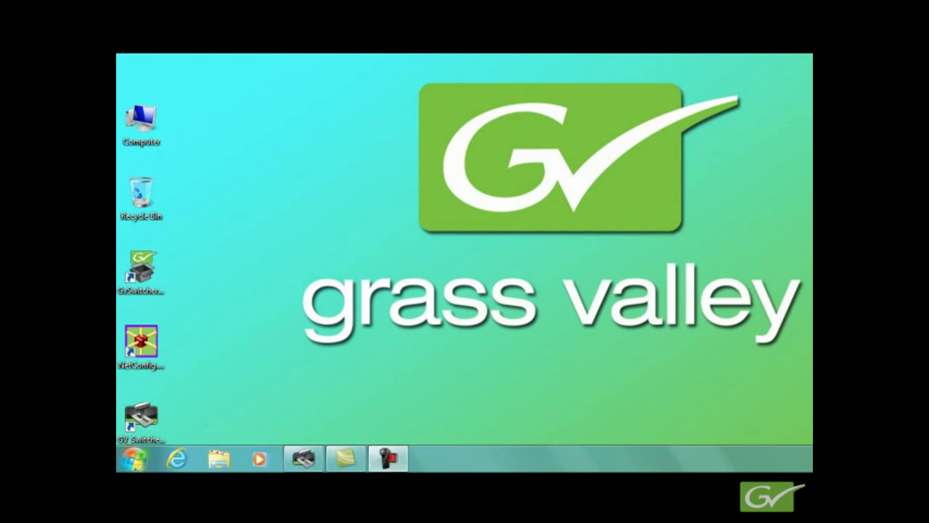
Step: On the Windows 7 menu computer, open the Local Area Connection's properties through the Network and Sharing Center
click(135, 460)
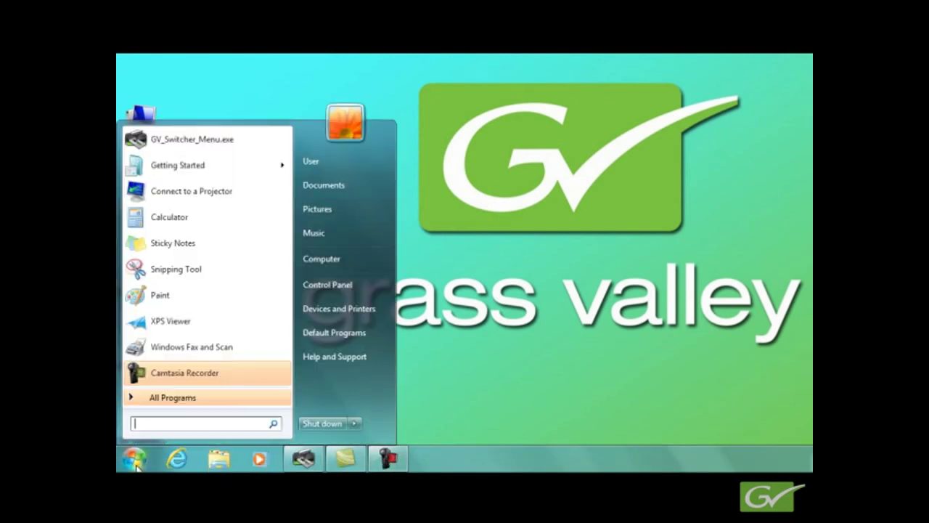
click(347, 289)
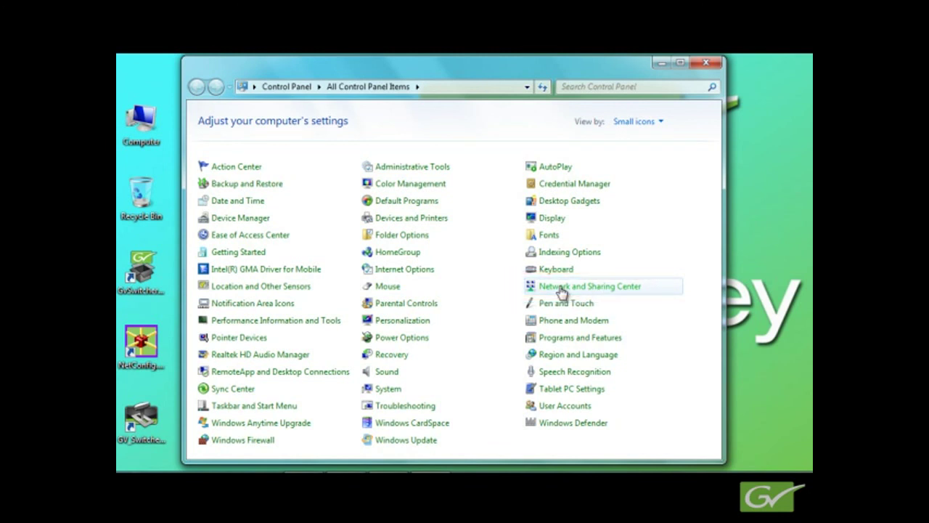
click(562, 290)
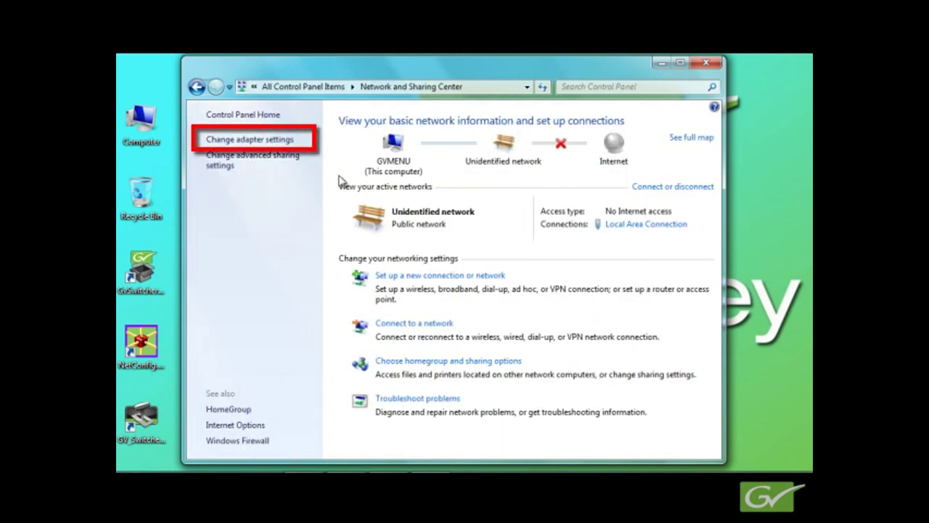
click(274, 142)
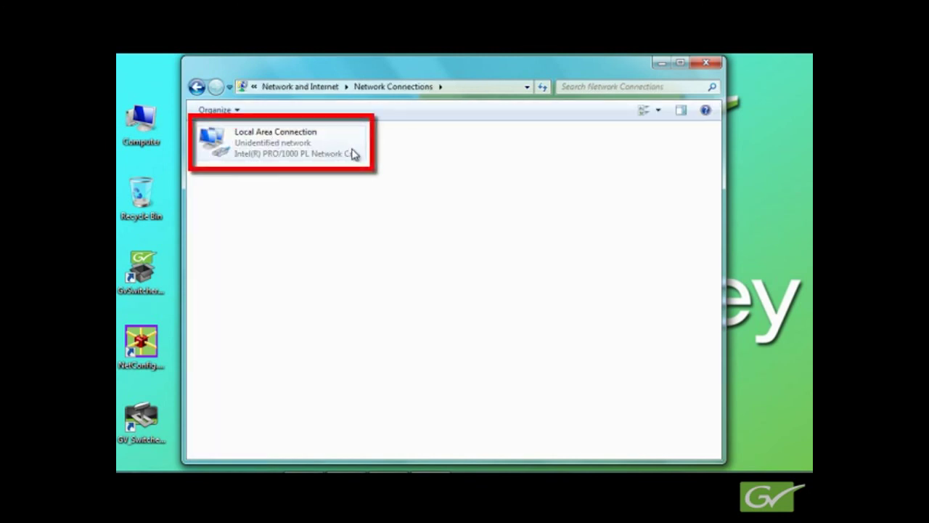
right_click(234, 149)
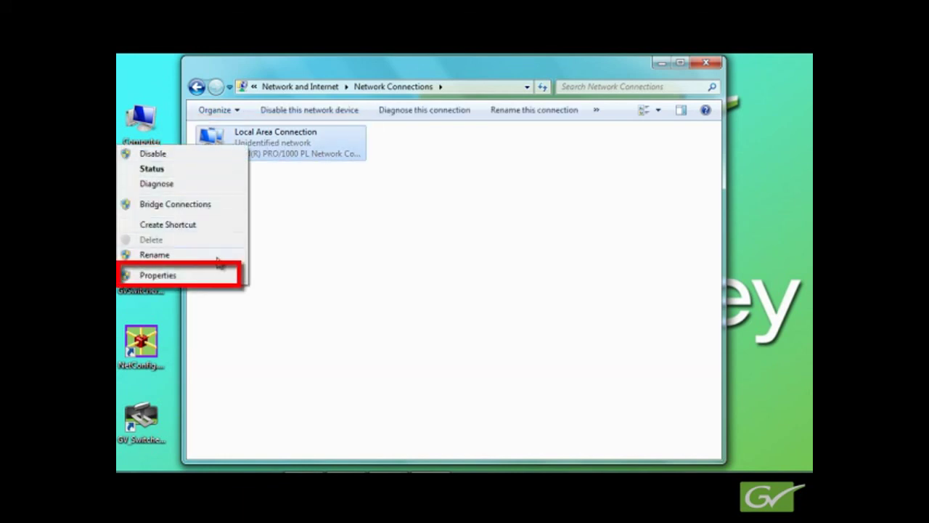
click(203, 278)
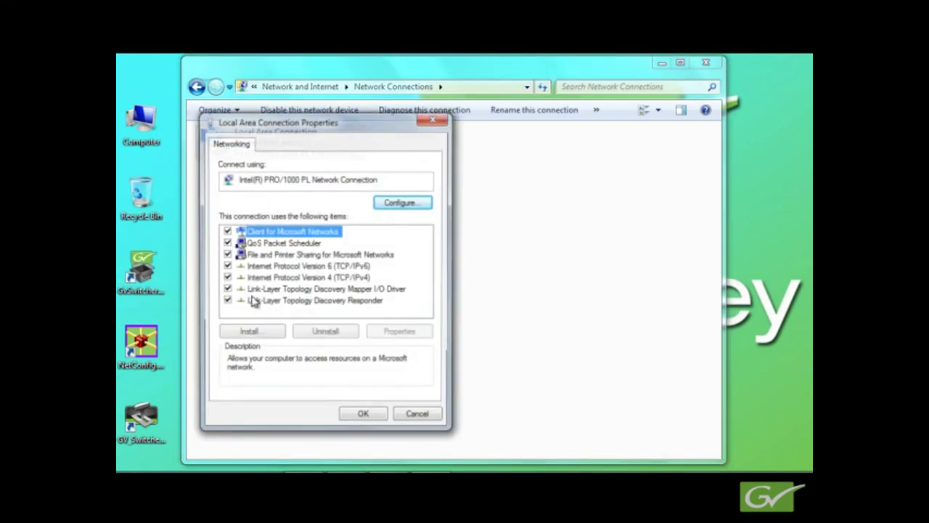
Step: Review the connection's Internet Protocol Version 4 addresses, accept them, and close the connection properties and the Network Connections window
click(313, 279)
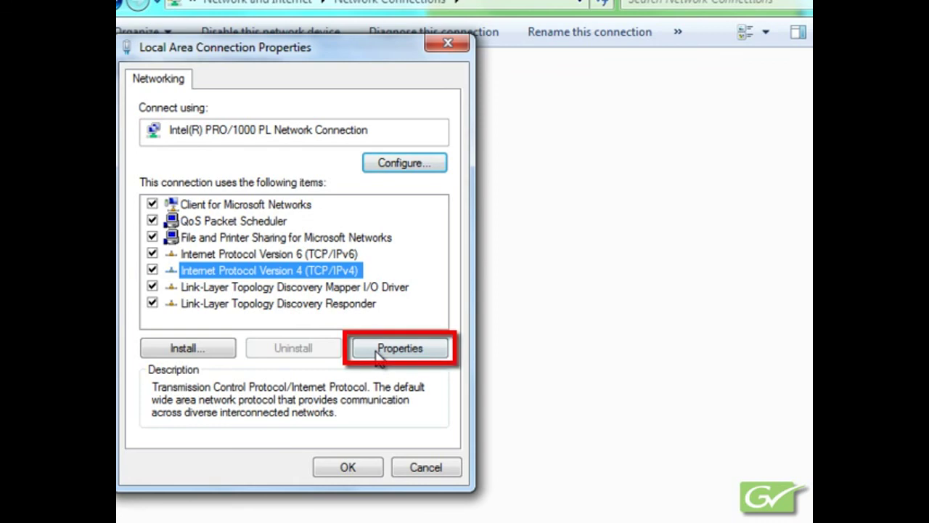
click(378, 350)
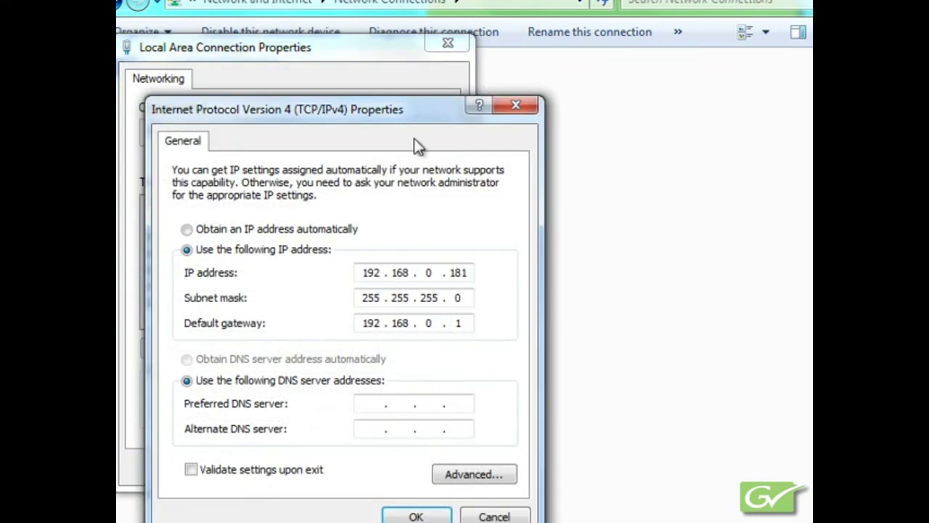
drag(485, 102, 698, 71)
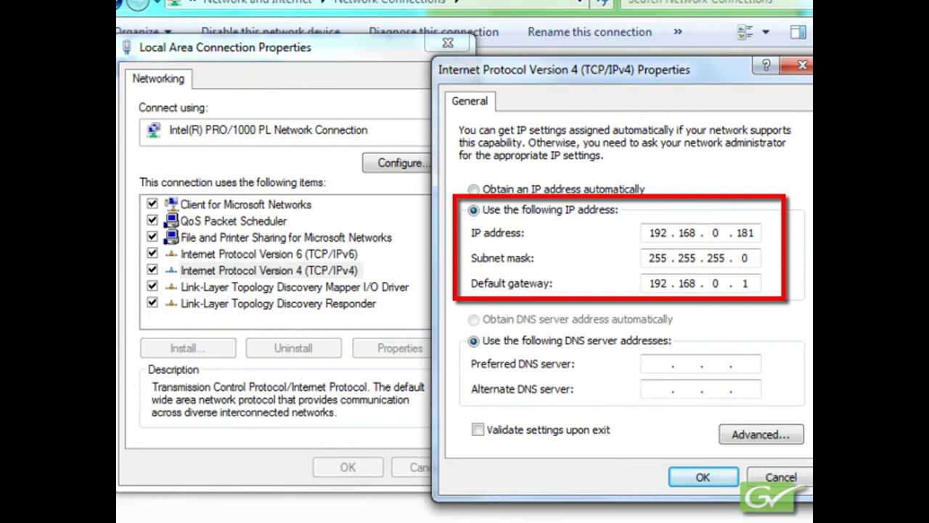
click(699, 479)
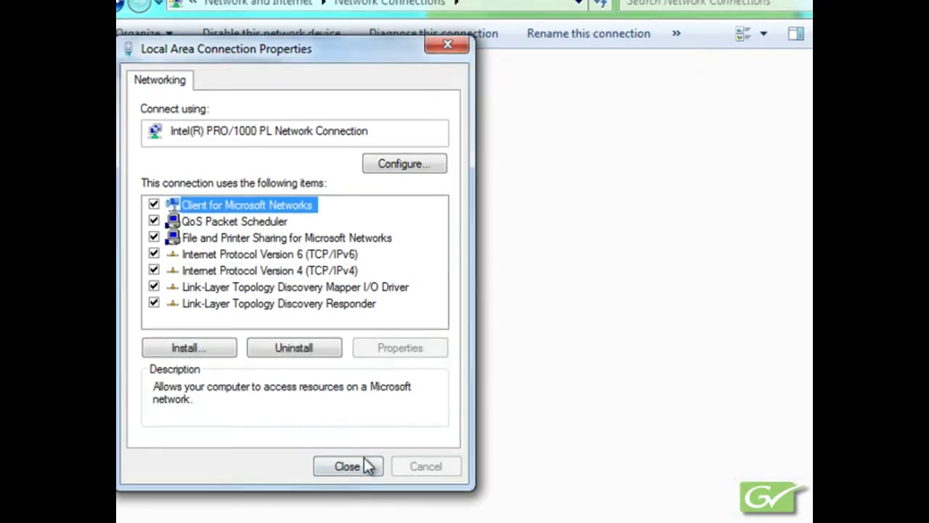
click(367, 463)
click(747, 31)
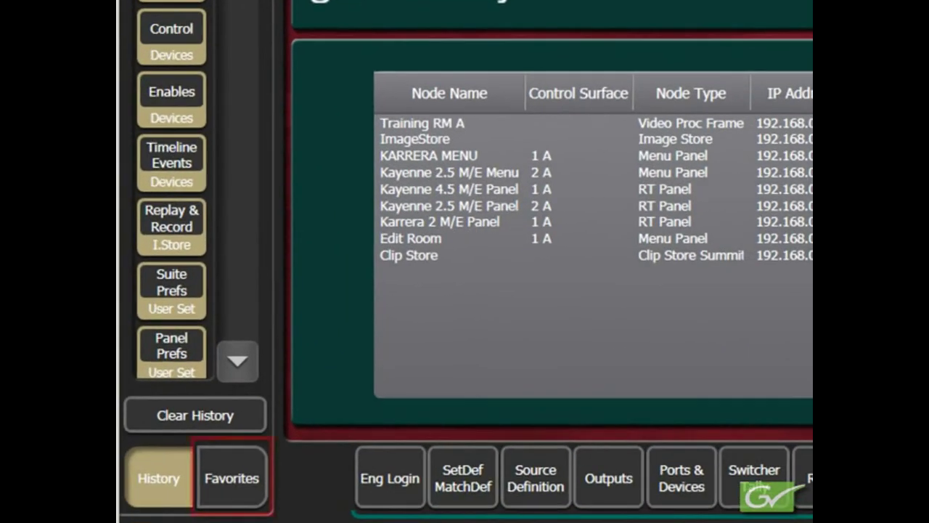
Step: In the switcher menu, learn the current menu into an empty slot on page 1 of the favorites
click(242, 500)
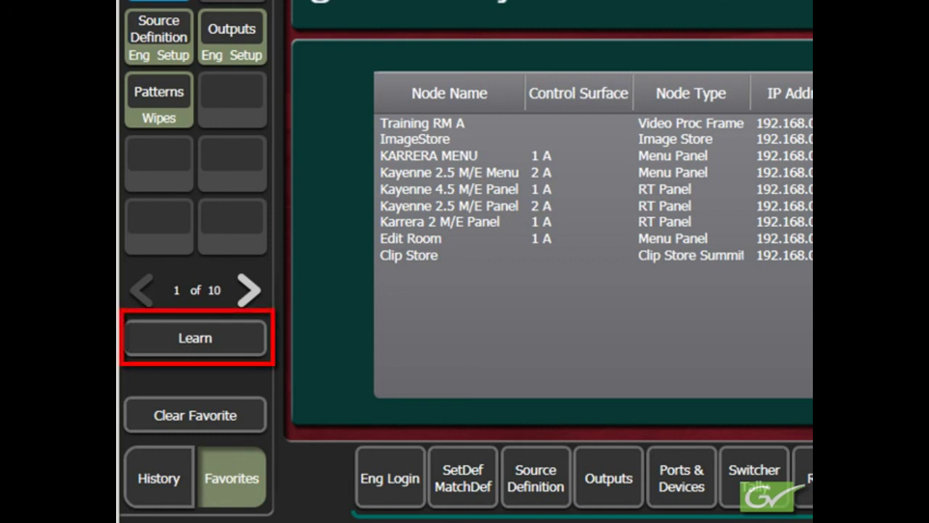
click(191, 339)
click(241, 221)
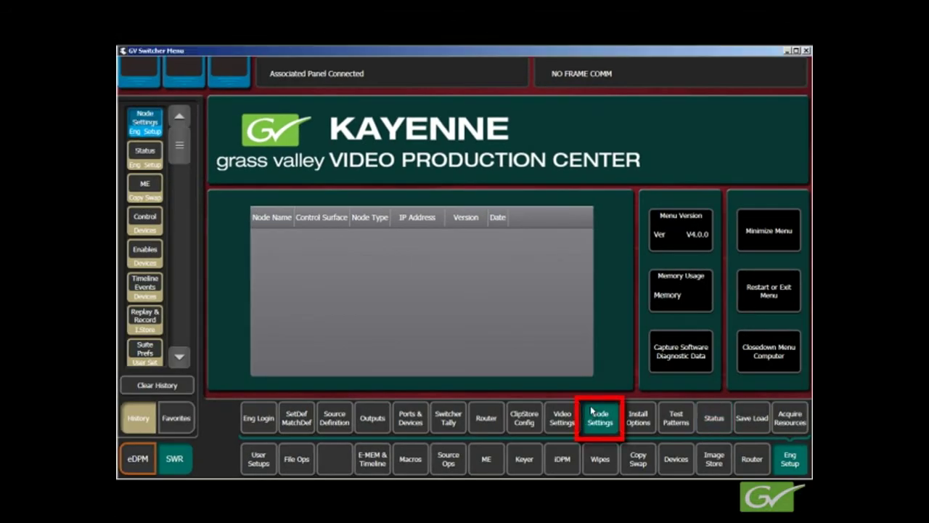
Step: In the Frame Suite Nodes & ID node settings, set the Frame IP address to 192.168.0.170
click(592, 413)
click(247, 380)
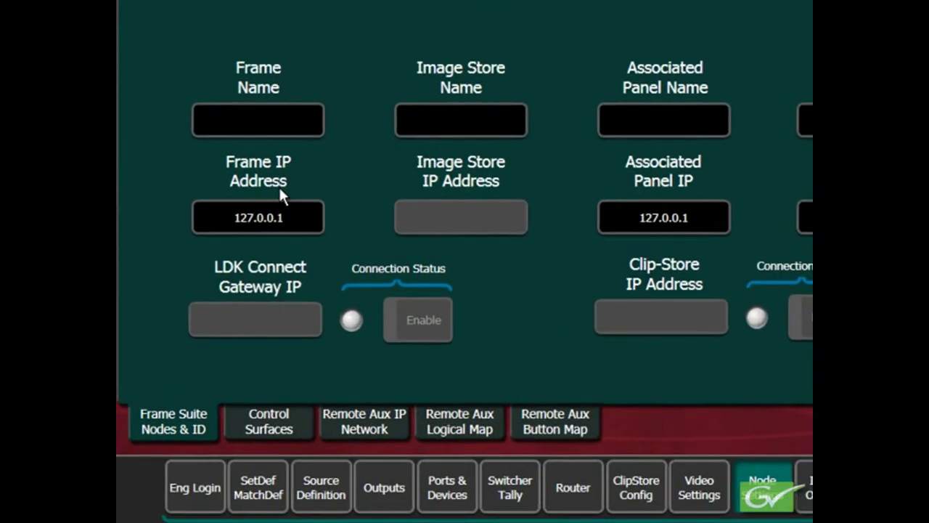
click(307, 253)
text(192)
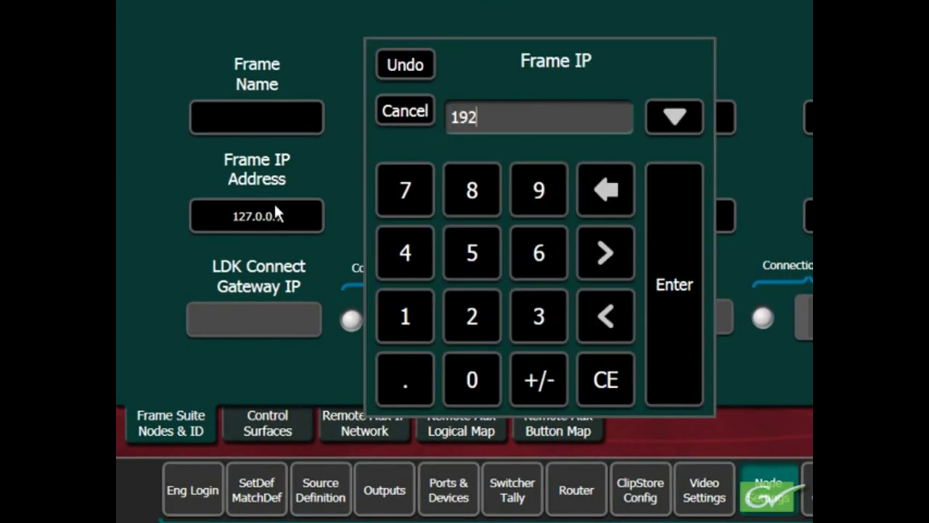
text(.168.0)
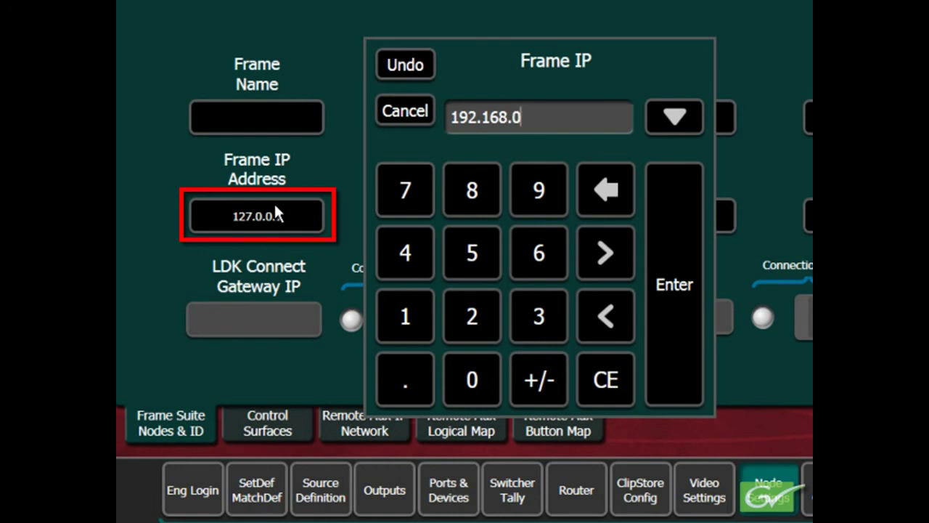
text(.170)
key(Return)
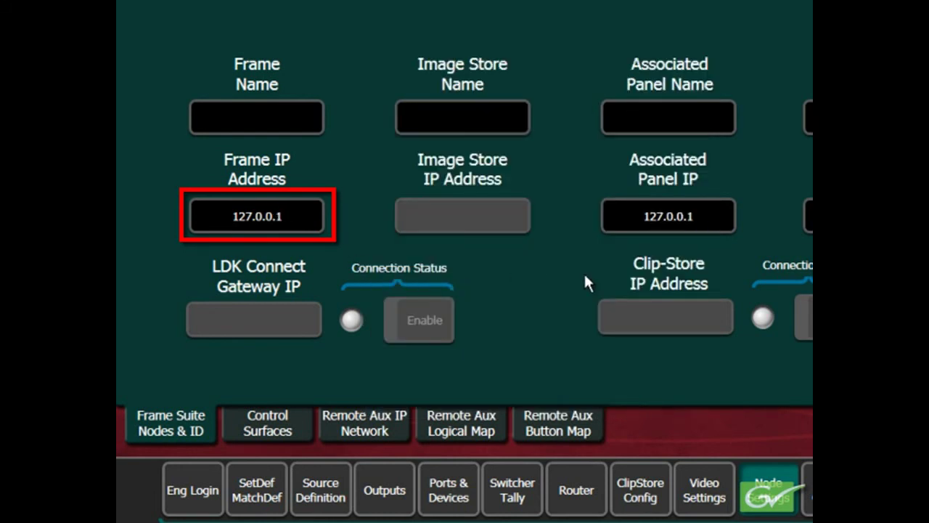
Step: Set the Associated Panel IP address to 192.168.0.173
click(636, 214)
text(19)
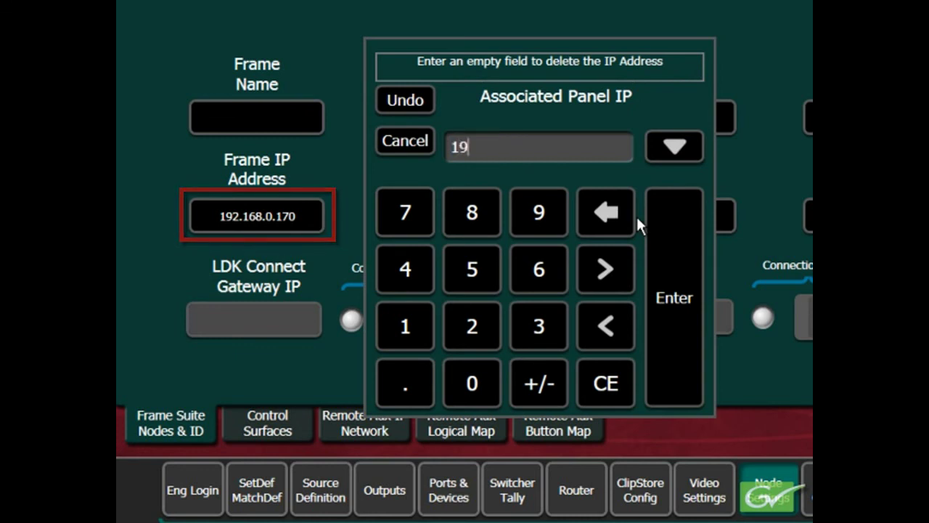
text(2.168.)
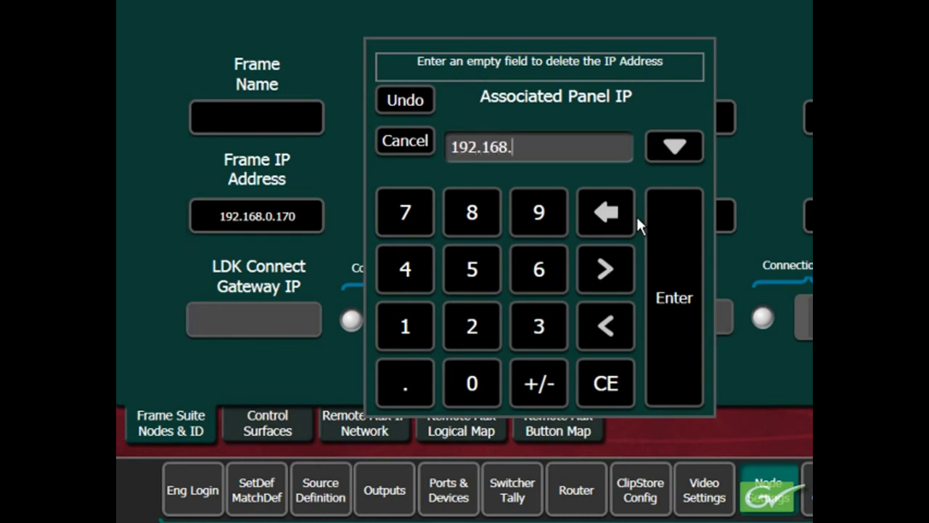
text(0.173)
click(693, 286)
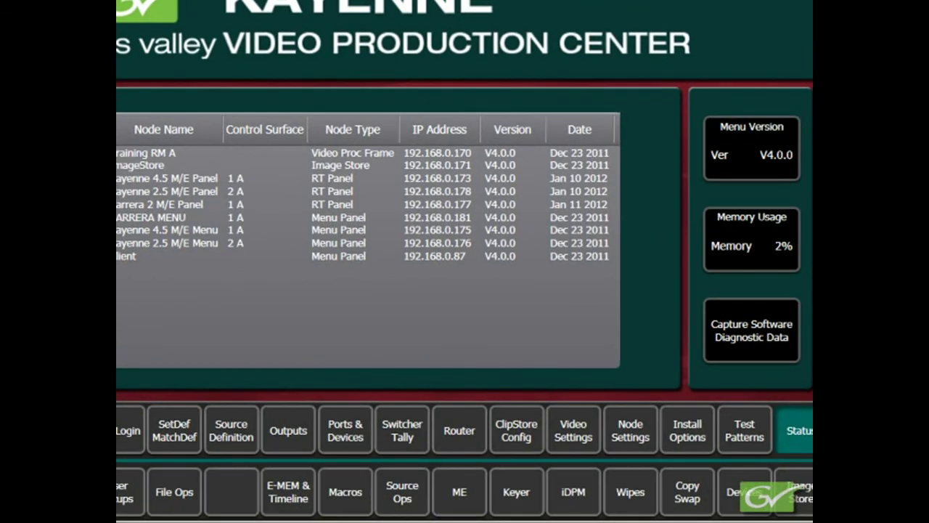
Step: In the Control Surfaces node settings, name the empty ninth node Edit PC and set its IP address to 192.168.0.87
click(622, 435)
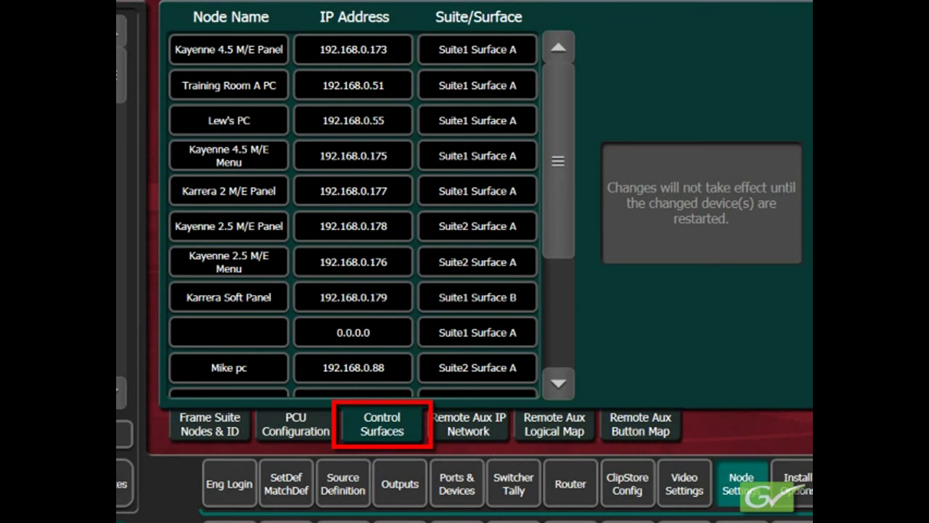
click(249, 332)
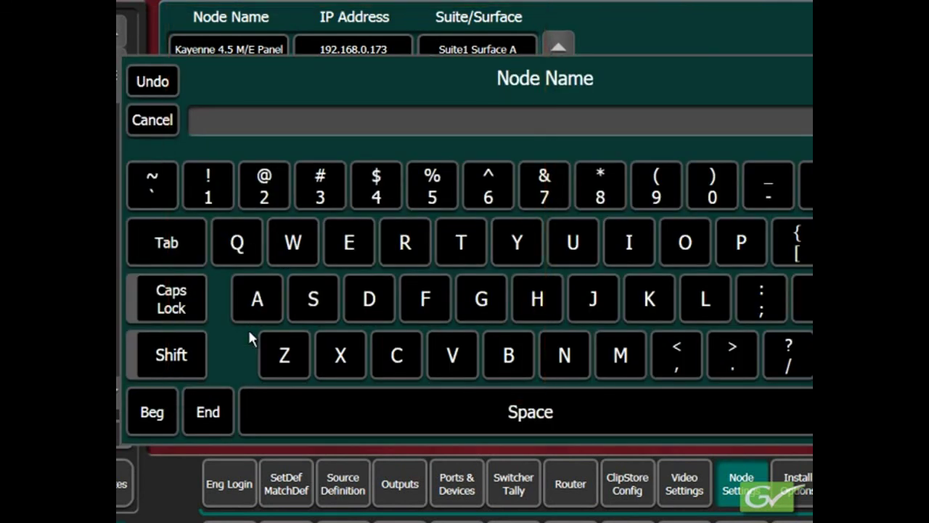
text(Edit PC)
key(Return)
click(313, 323)
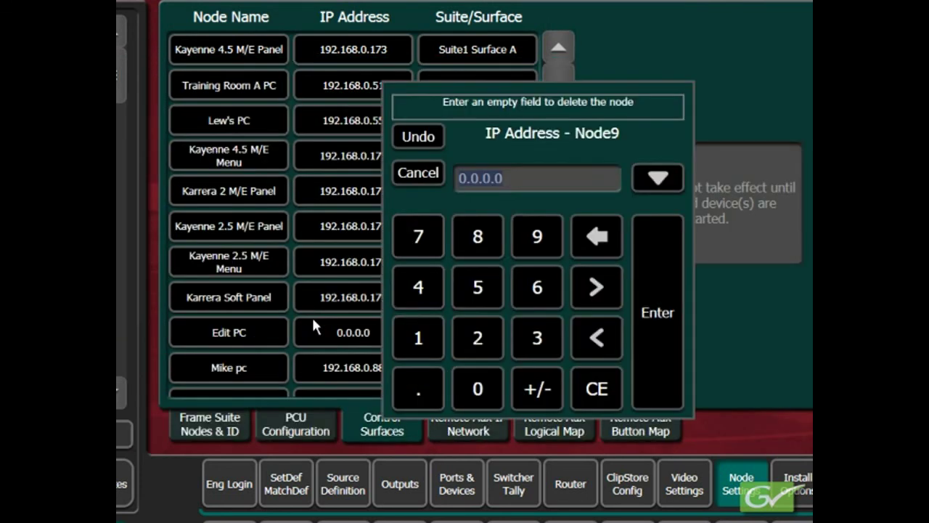
text(192.168)
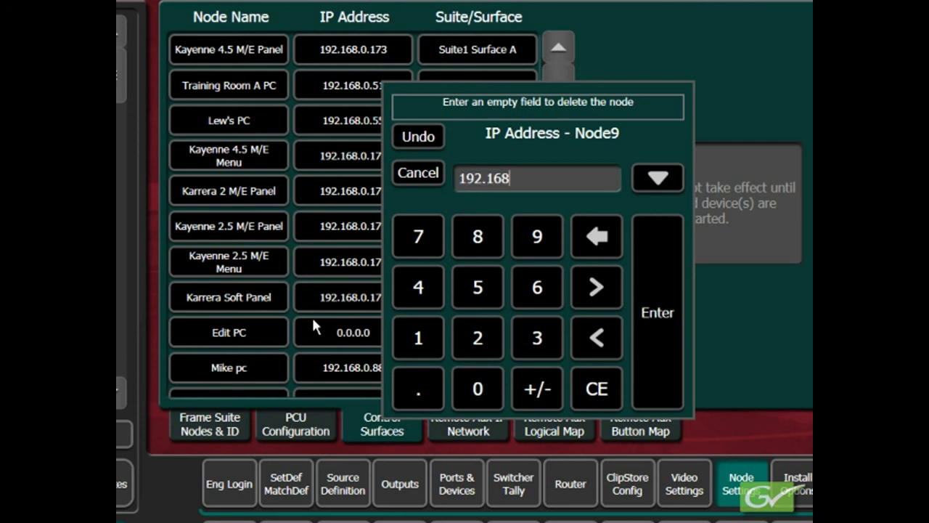
text(.0.87)
key(Return)
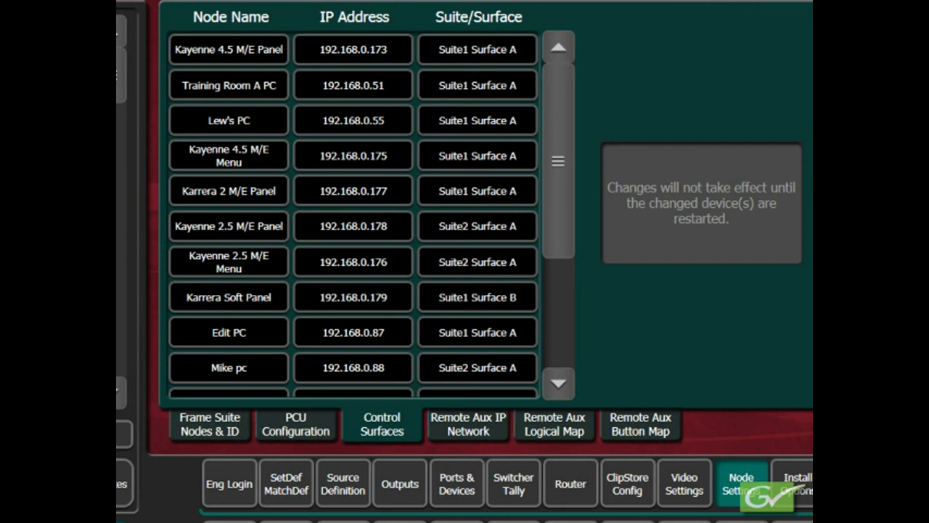
Step: In the PCU configuration, set the Prime IP address to 192.168.0.173
click(305, 427)
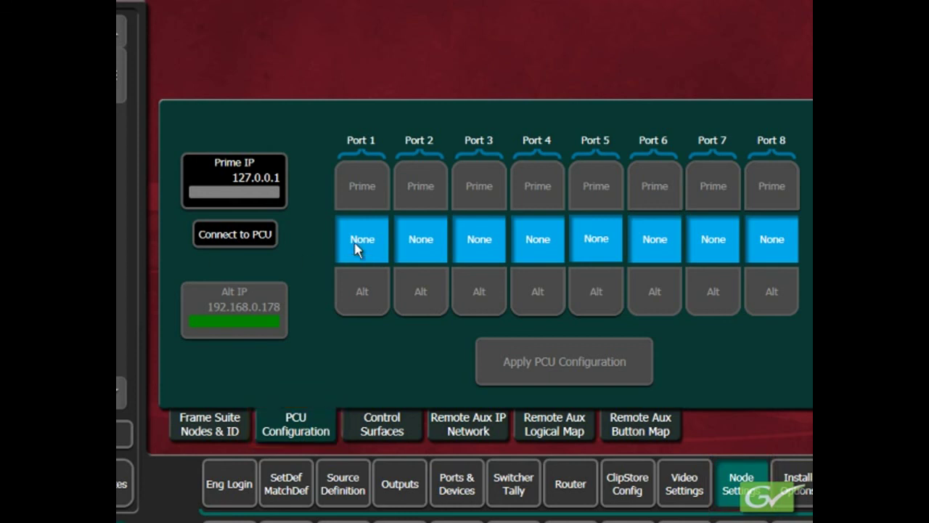
click(250, 193)
text(1)
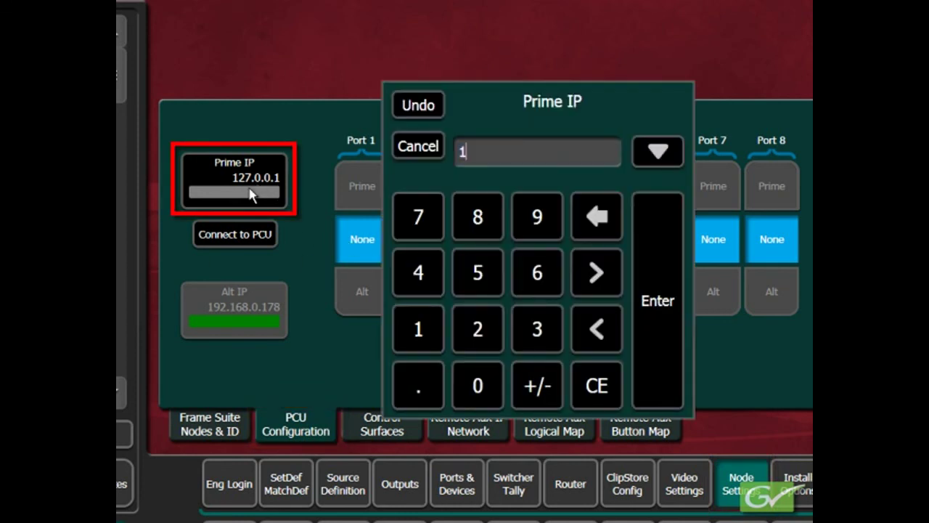
text(92.168)
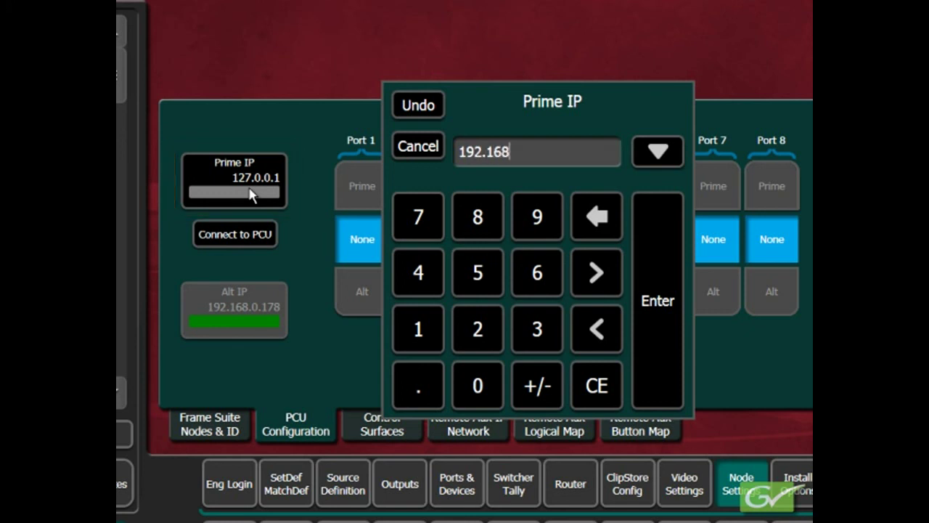
text(.0.173)
key(Return)
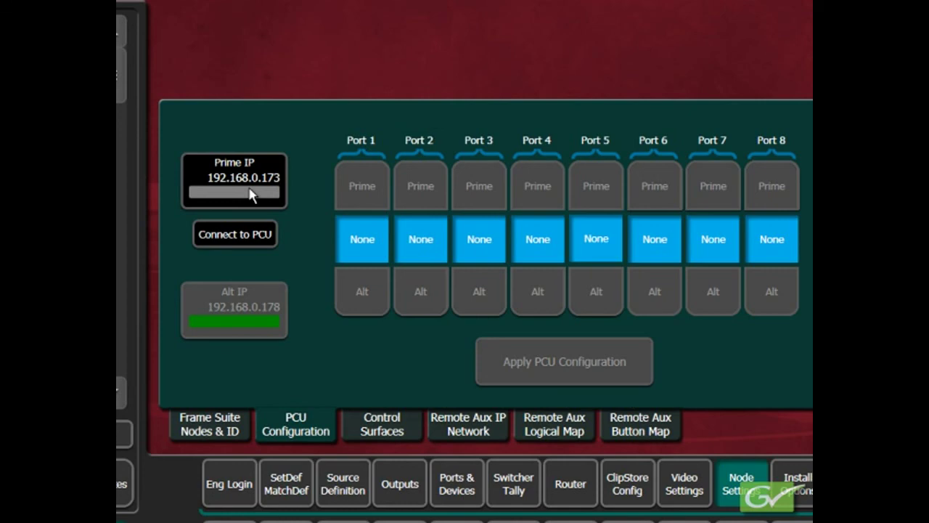
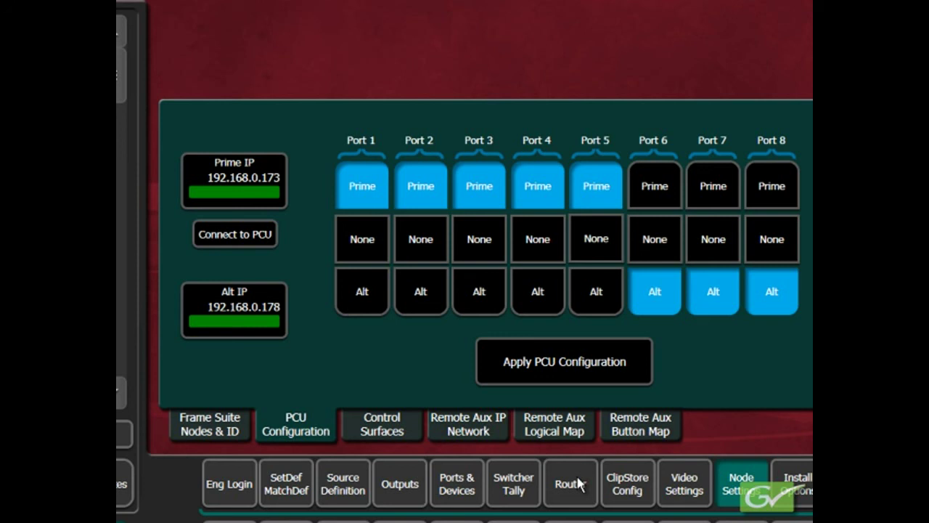
Step: Review the control surfaces list, then check the connected nodes on the system status page
click(395, 432)
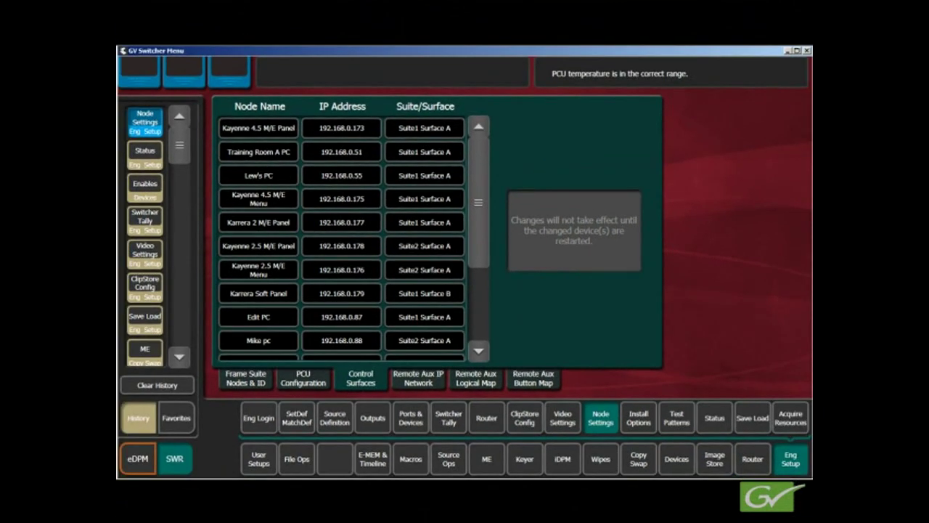
click(714, 418)
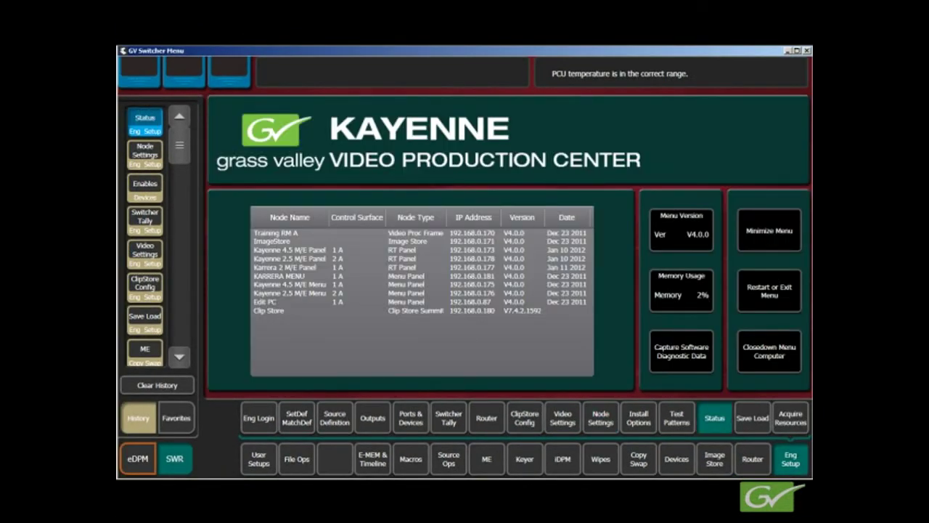